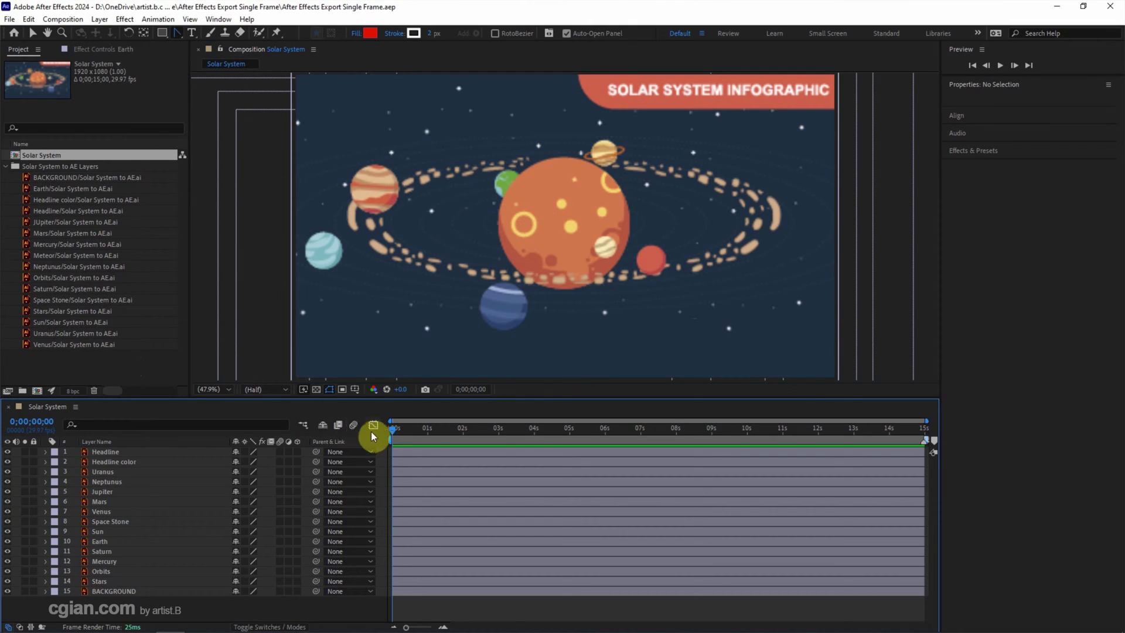
Move the Solar System playhead to 0;00;11;02
{"action": "left_click_drag", "start_coordinate": [389, 429], "coordinate": [783, 437]}
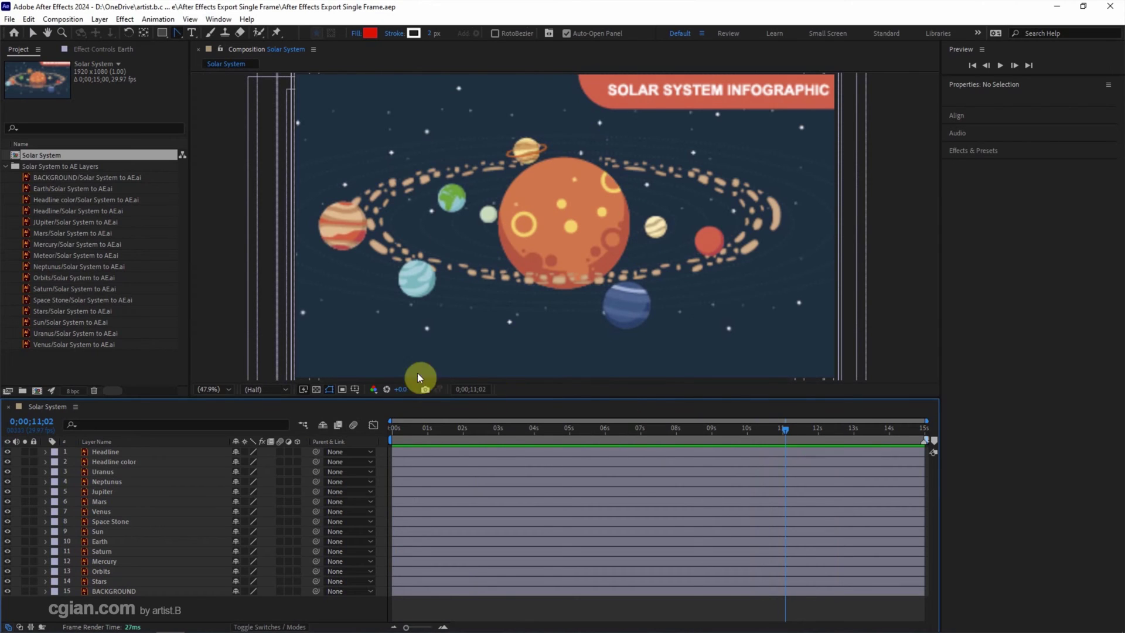
{"action": "left_click", "coordinate": [78, 24]}
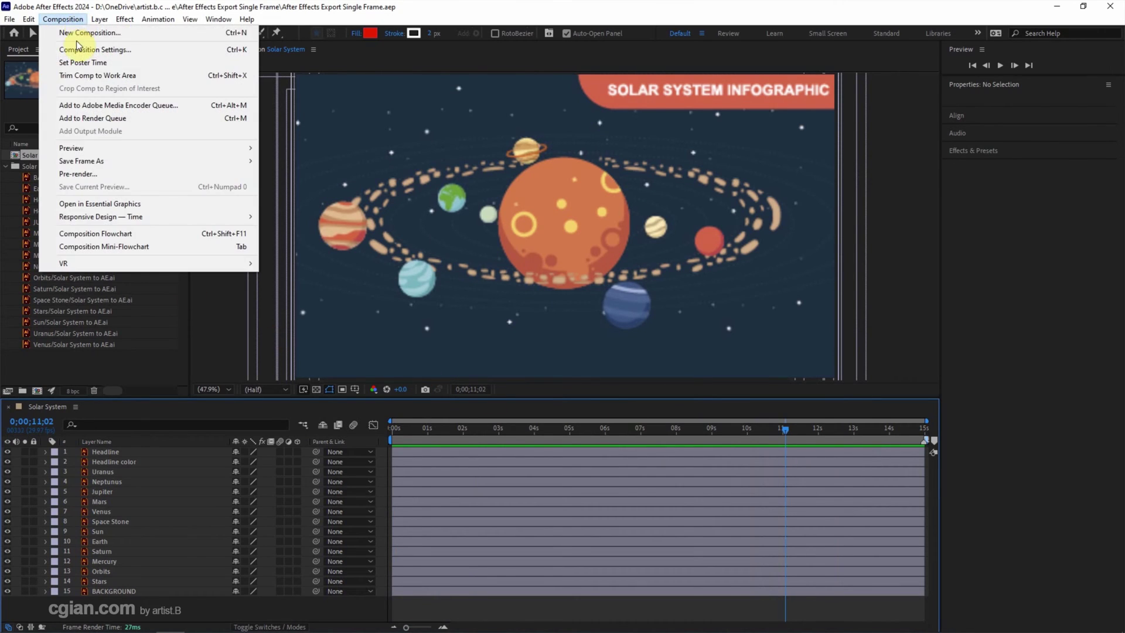
{"action": "mouse_move", "coordinate": [107, 161]}
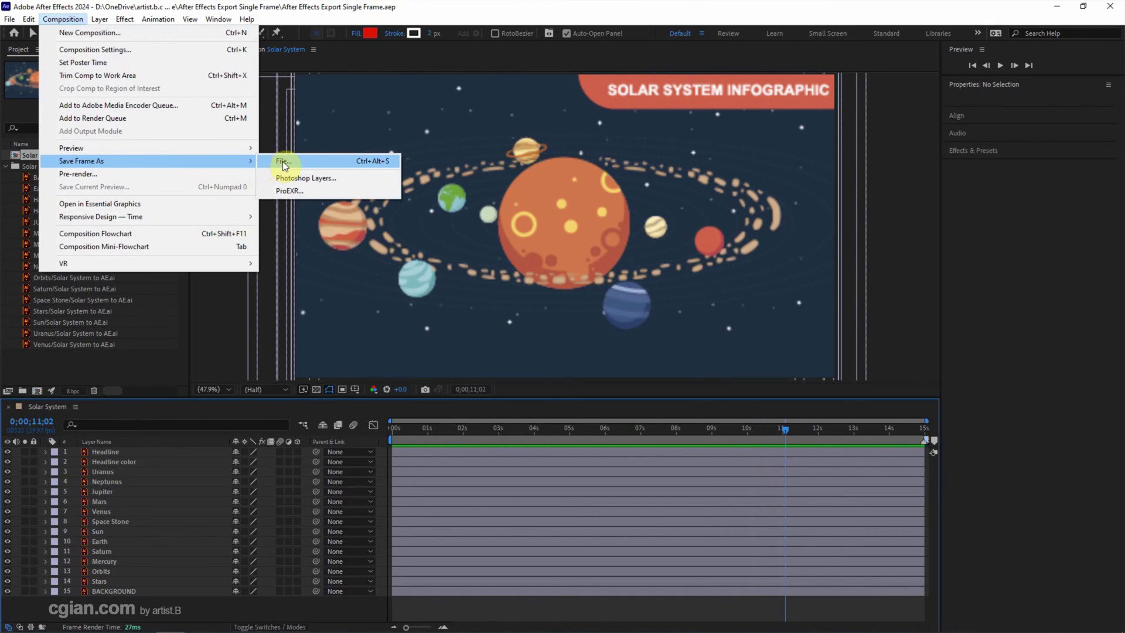
{"action": "left_click", "coordinate": [347, 166]}
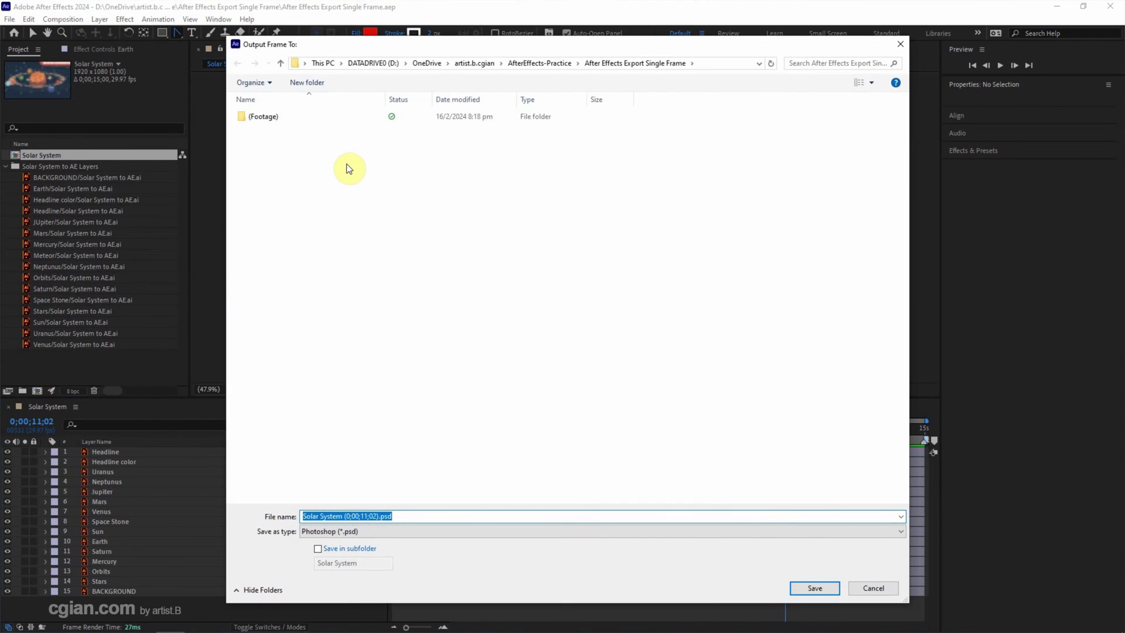
{"action": "left_click", "coordinate": [419, 529]}
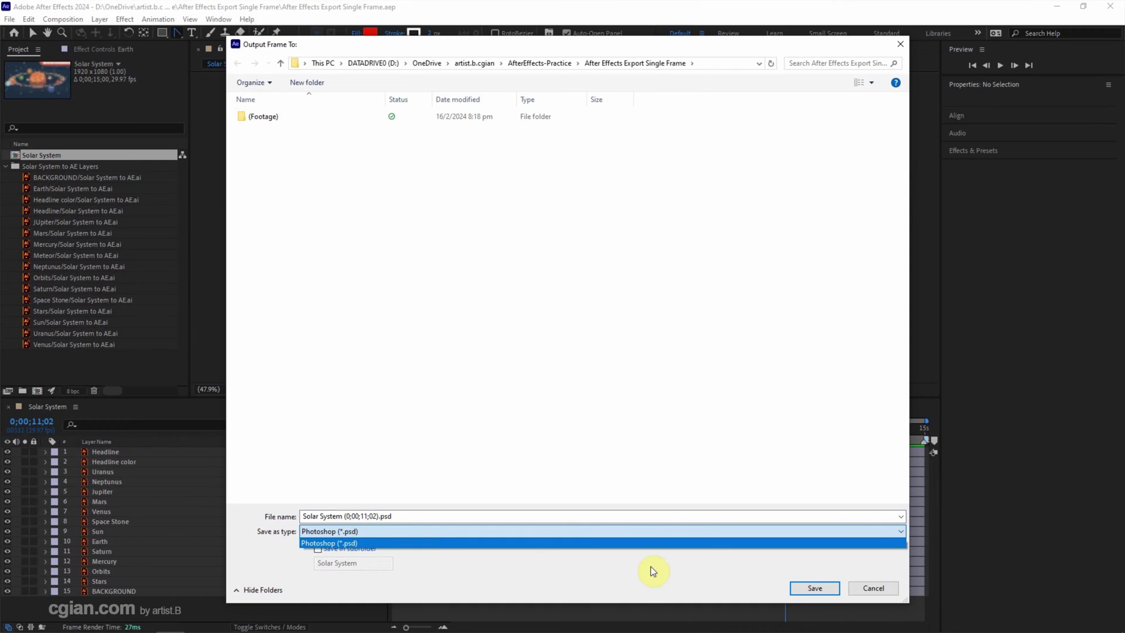
{"action": "left_click", "coordinate": [858, 587]}
{"action": "left_click", "coordinate": [857, 586]}
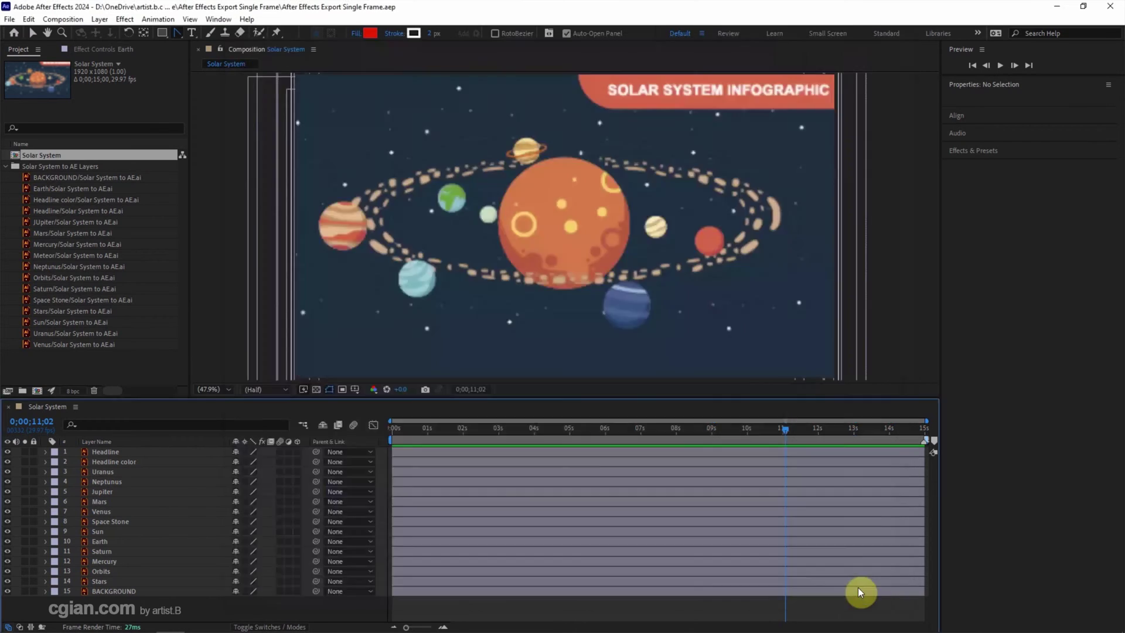
Create a new output module template, leaving Photoshop as the Frame Default
{"action": "left_click", "coordinate": [29, 19]}
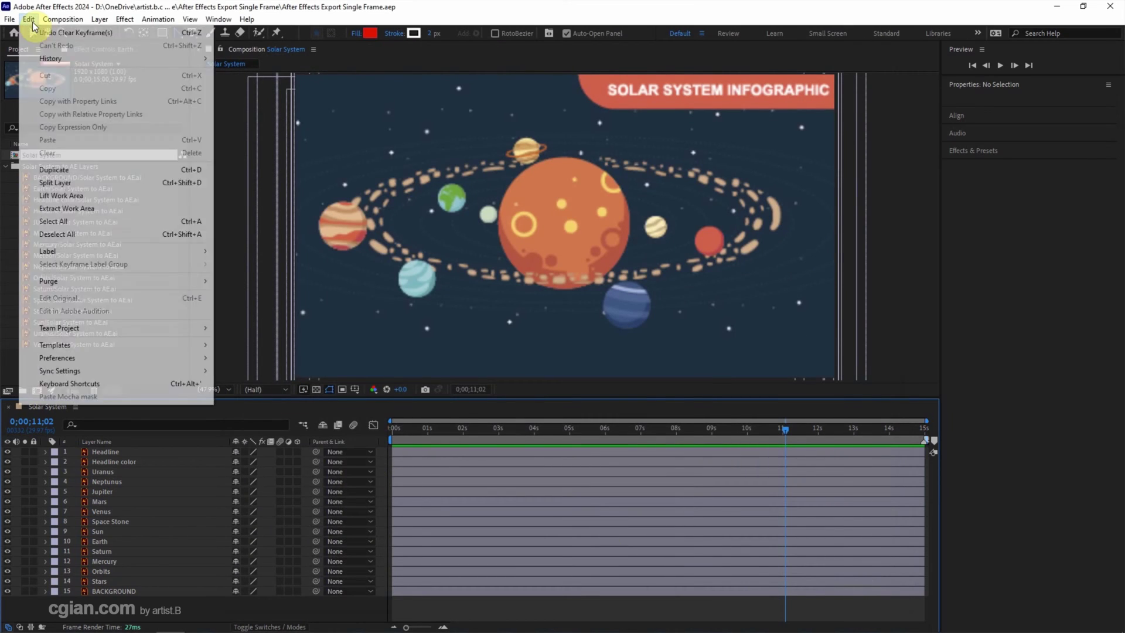
{"action": "mouse_move", "coordinate": [86, 345]}
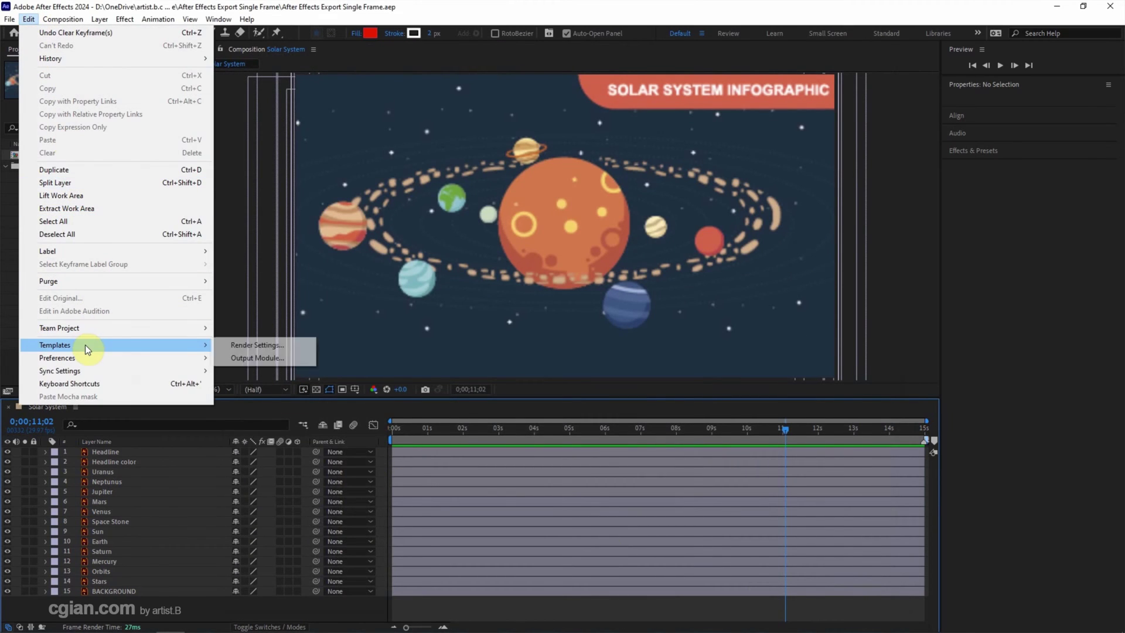
{"action": "left_click", "coordinate": [223, 356]}
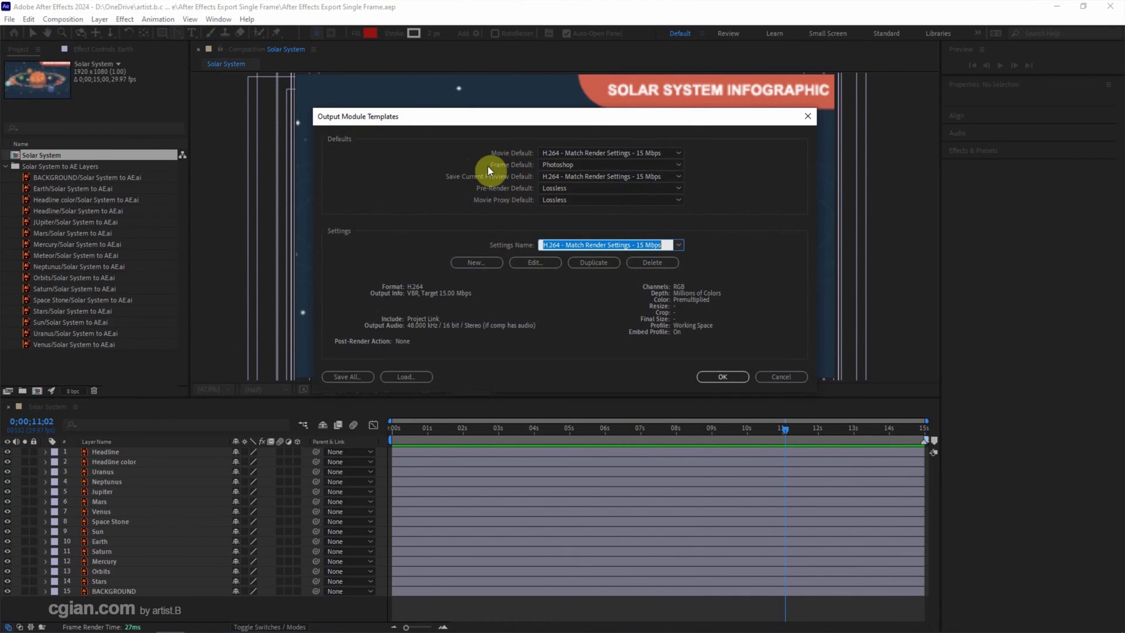
{"action": "left_click", "coordinate": [546, 165]}
{"action": "left_click", "coordinate": [546, 165]}
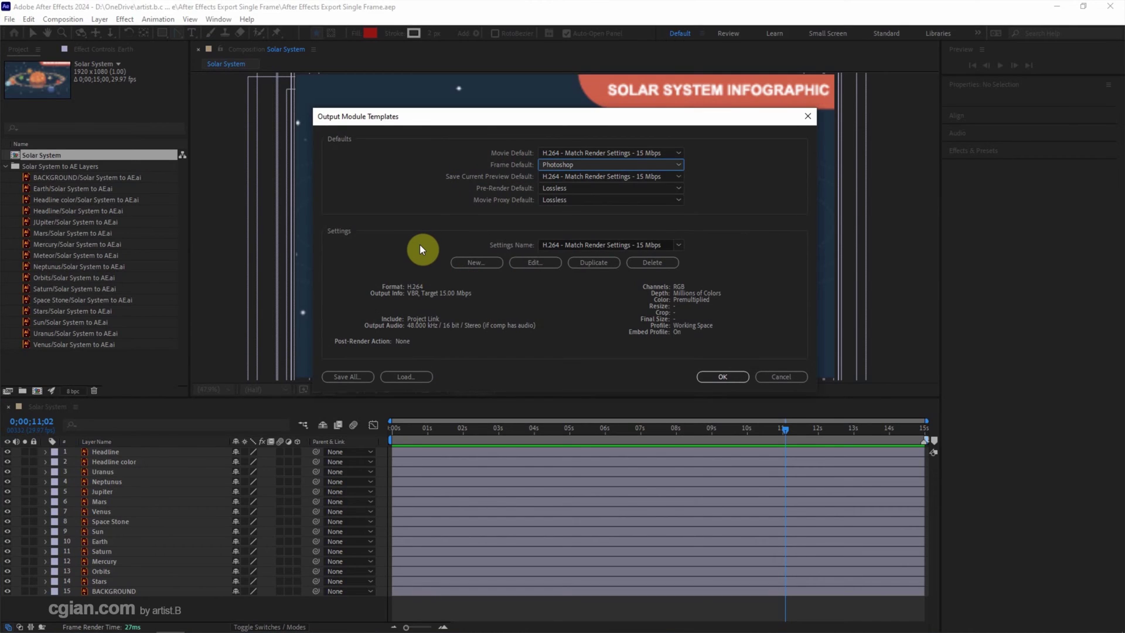
{"action": "left_click", "coordinate": [469, 263]}
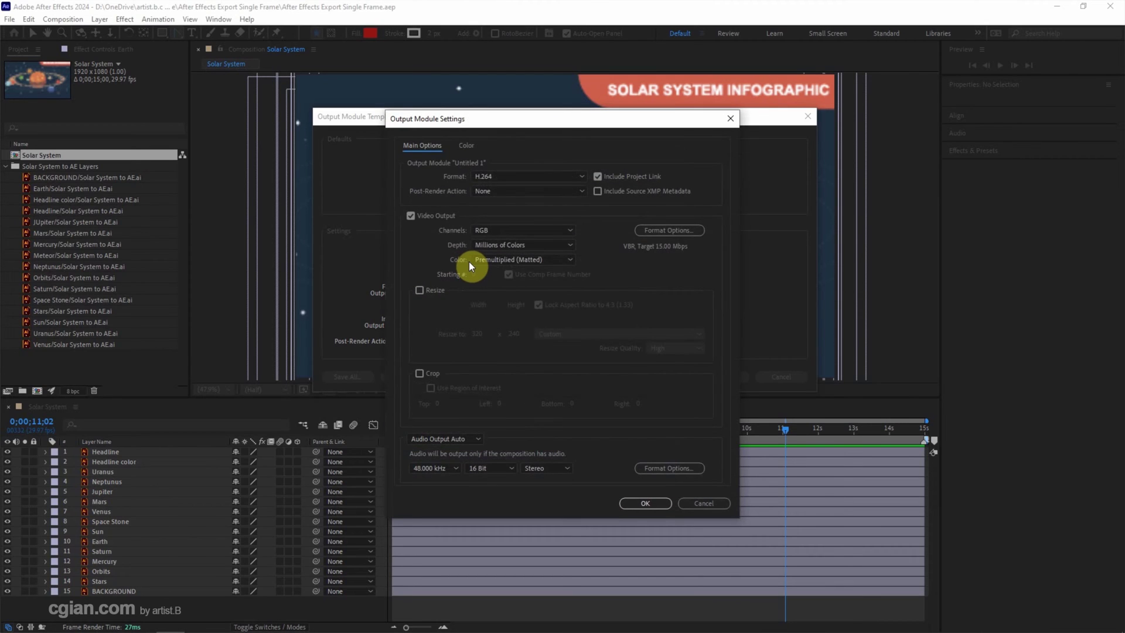
Set the new template to PNG Sequence format with RGB + Alpha channels
{"action": "left_click", "coordinate": [497, 175]}
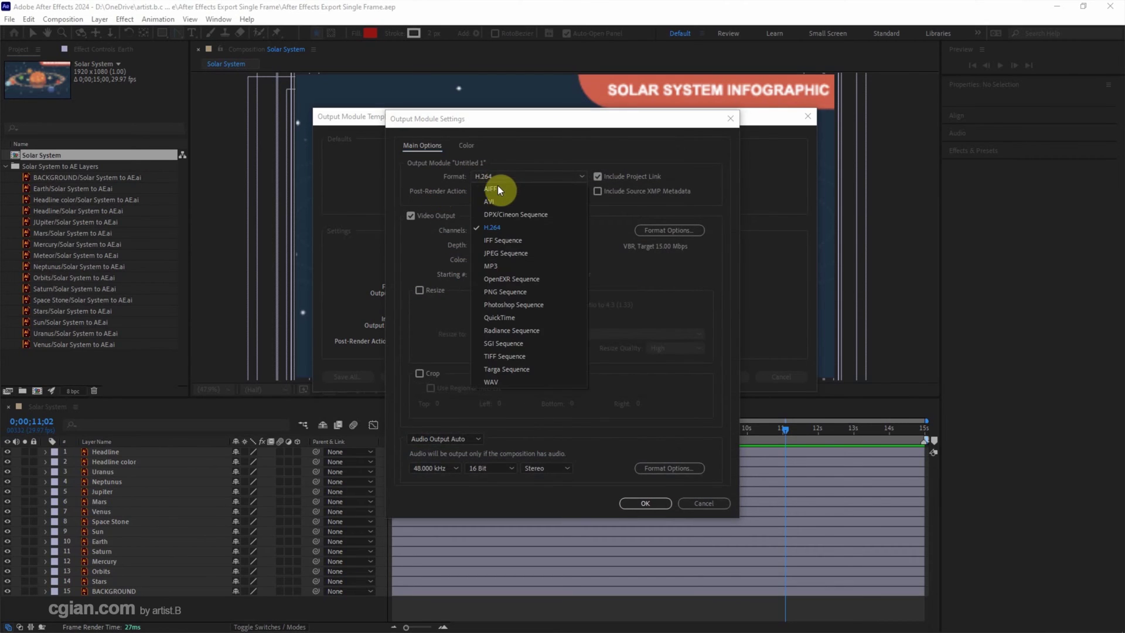
{"action": "left_click", "coordinate": [508, 292]}
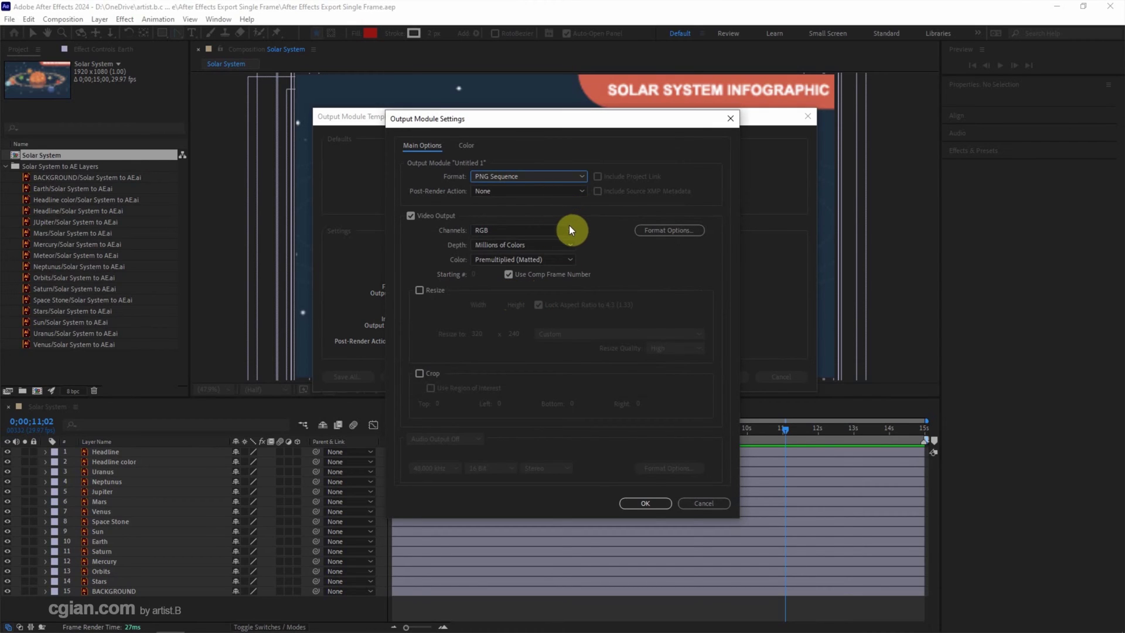
{"action": "left_click", "coordinate": [500, 229]}
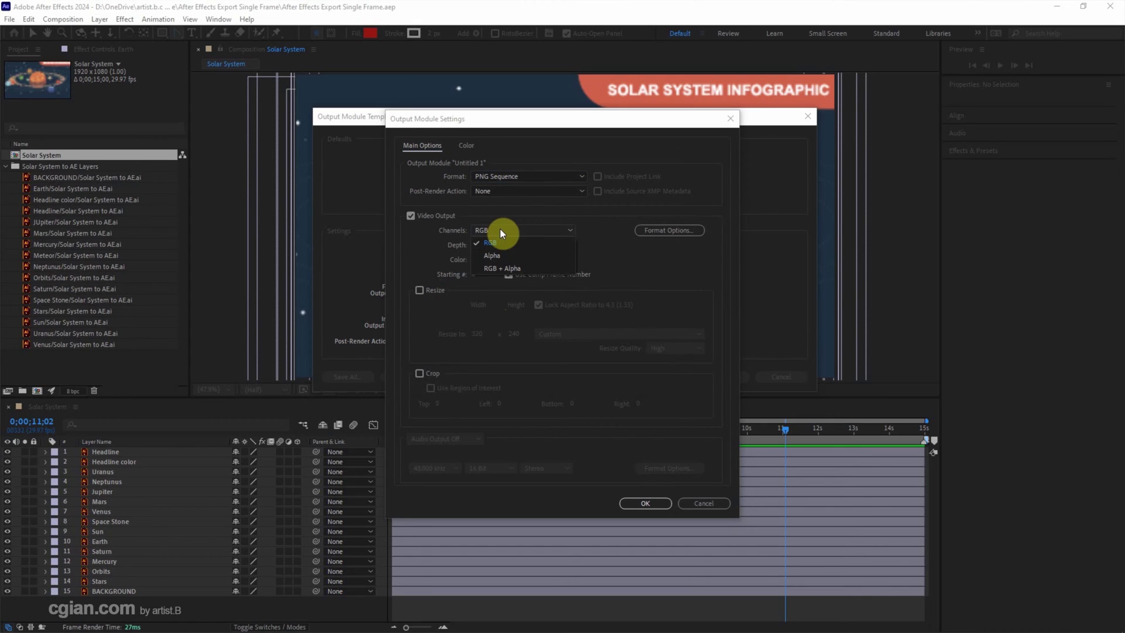
{"action": "left_click", "coordinate": [501, 267]}
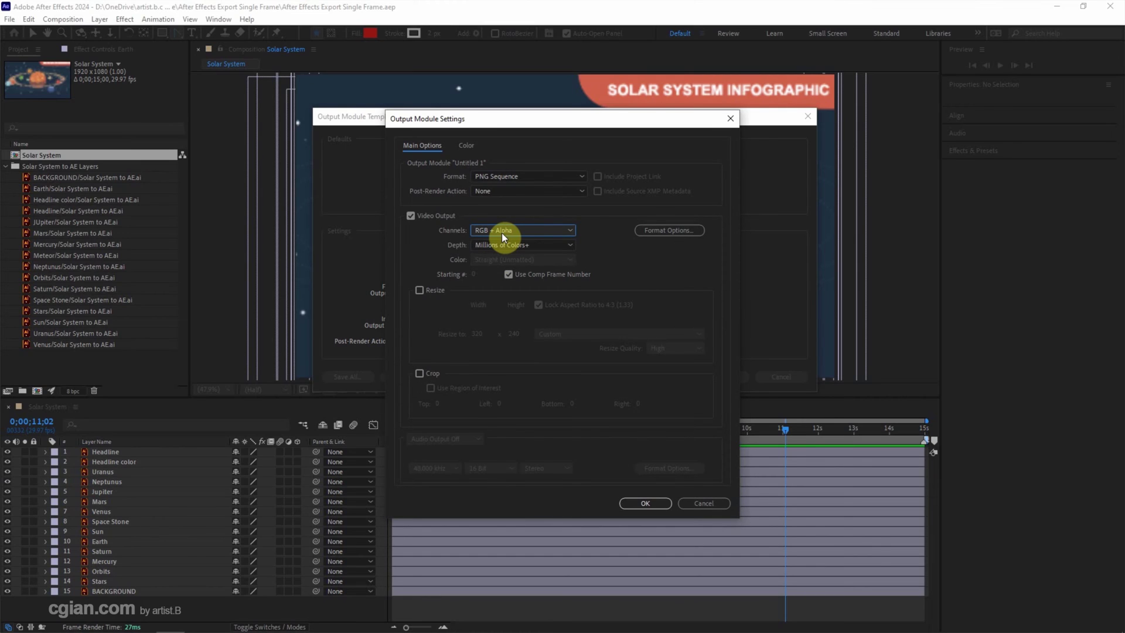
{"action": "left_click", "coordinate": [634, 499]}
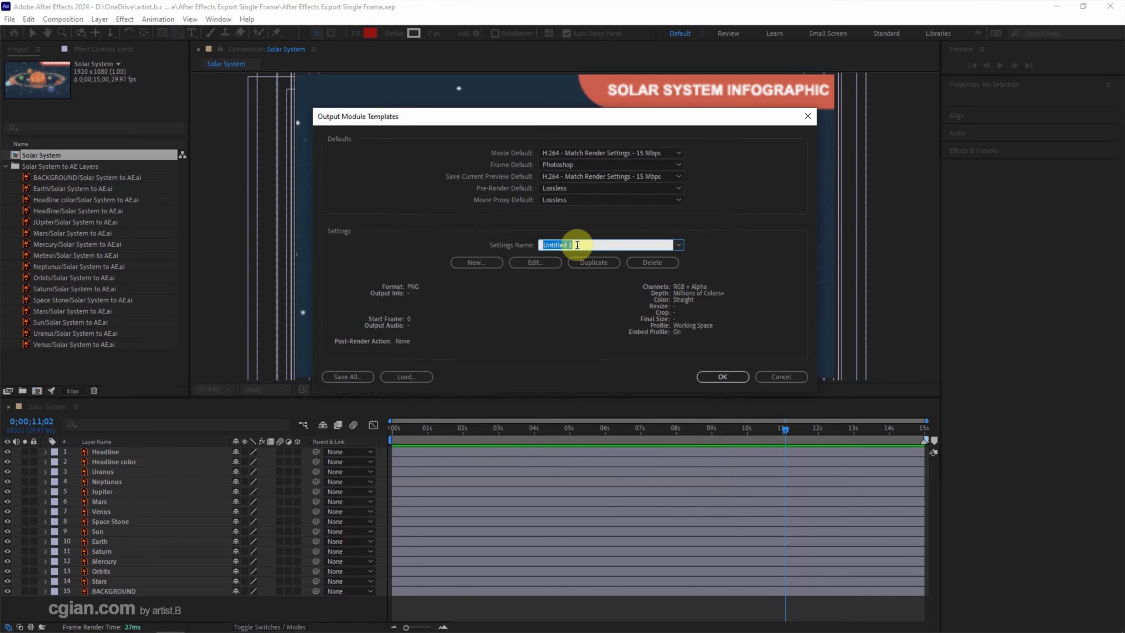
Name the template 'single frame PNG with transparent background' and make it the Frame Default
{"action": "type", "text": "single frame PNG with transparent background"}
{"action": "left_click", "coordinate": [564, 163]}
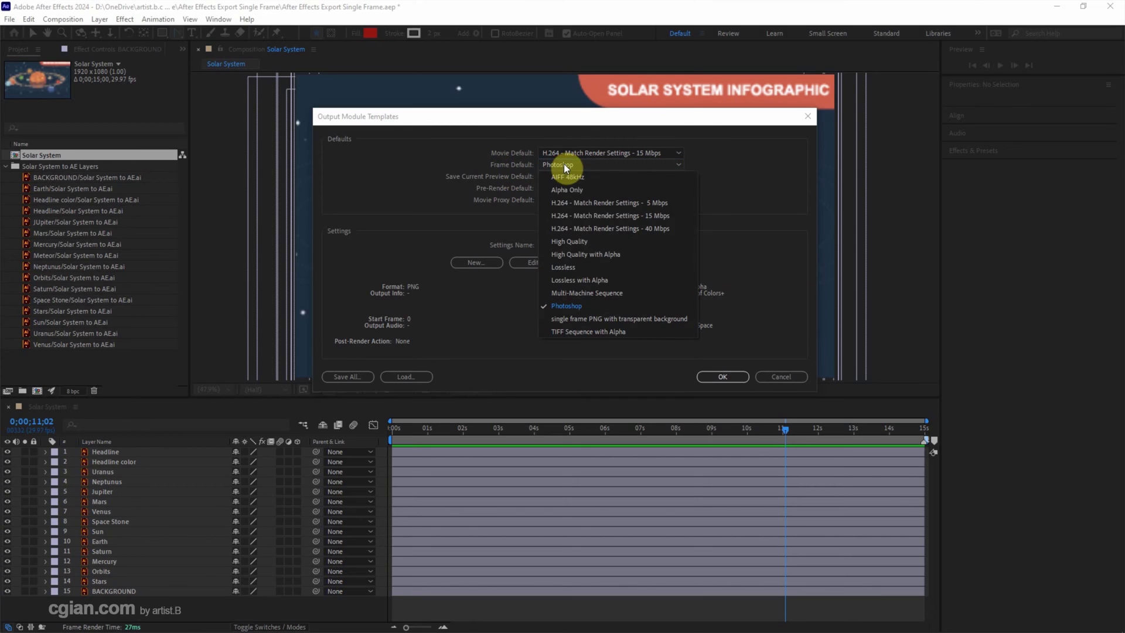
{"action": "left_click", "coordinate": [581, 320]}
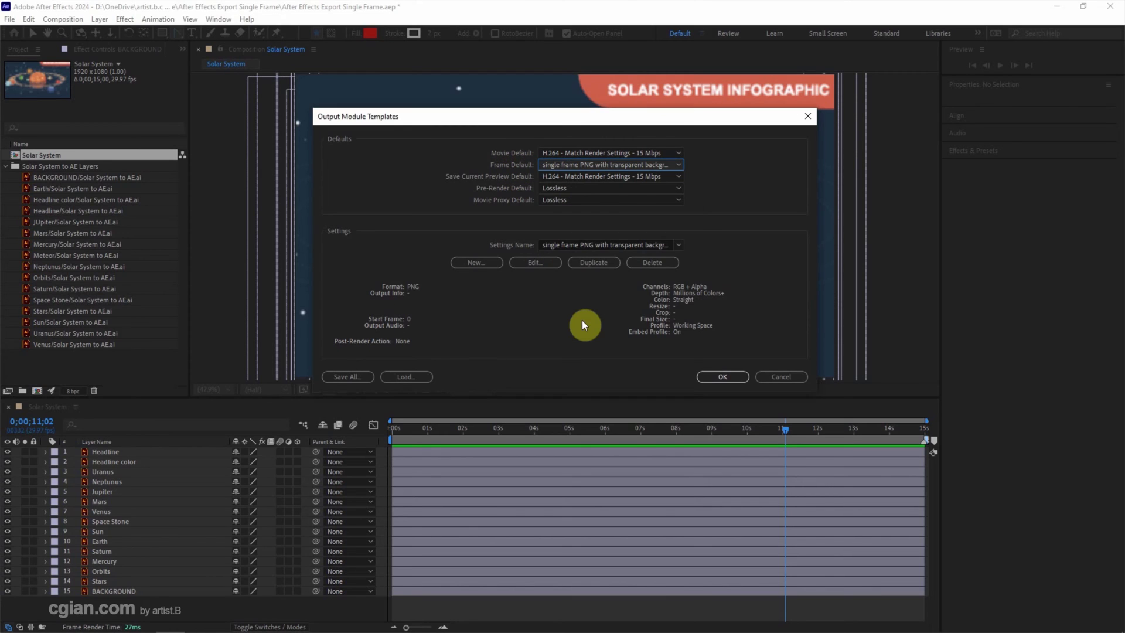
{"action": "left_click", "coordinate": [706, 376]}
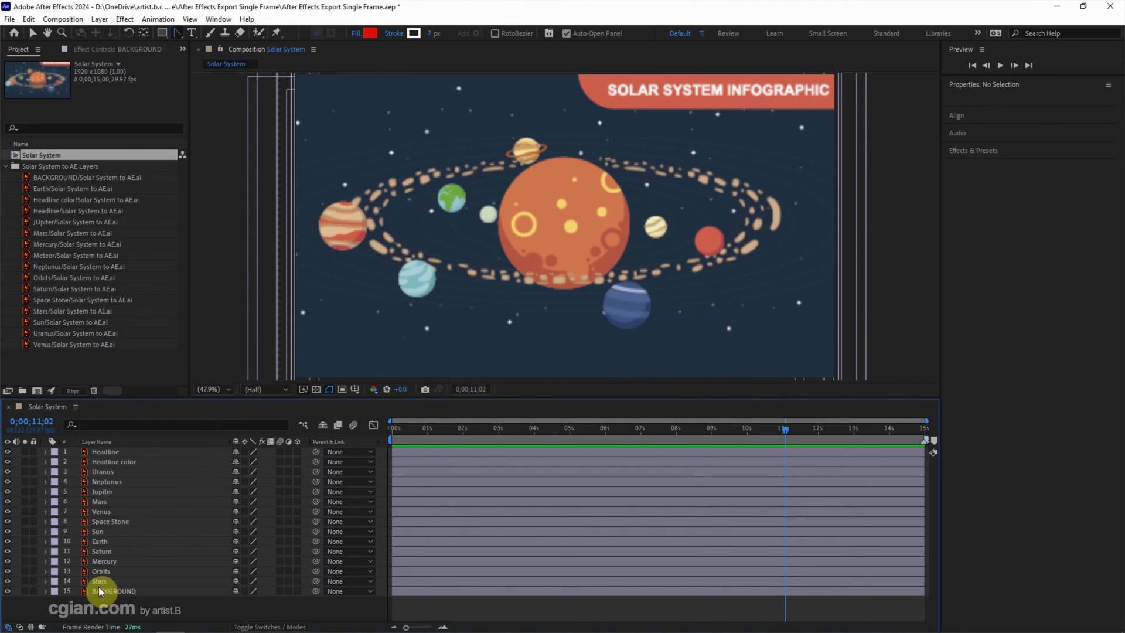
Hide the BACKGROUND layer and queue the current frame to save as a file
{"action": "left_click", "coordinate": [8, 590]}
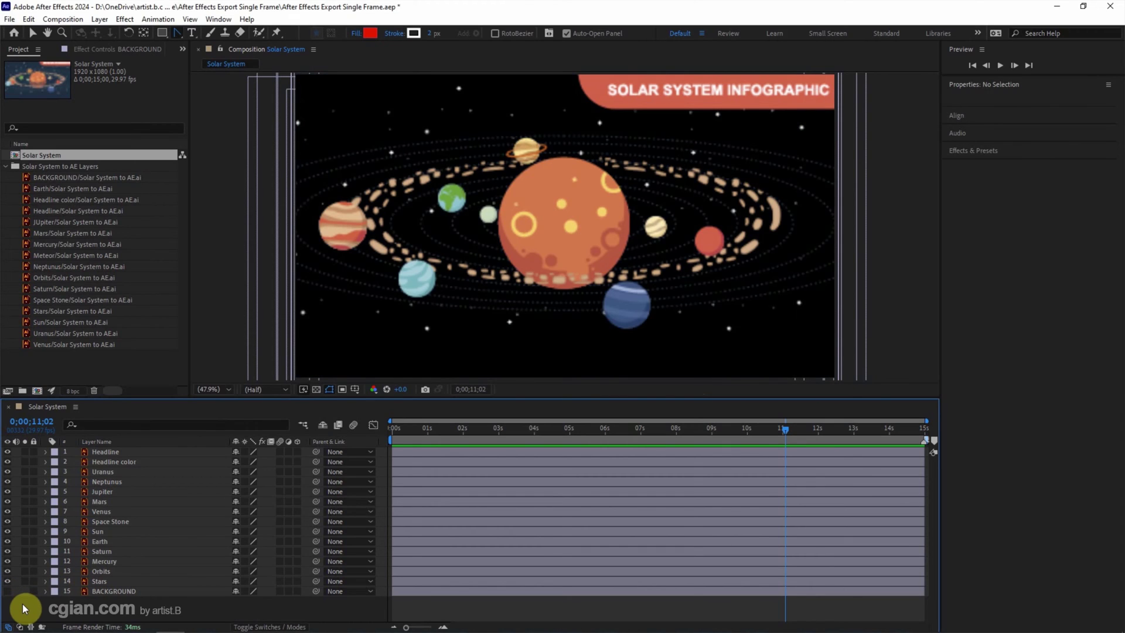
{"action": "left_click", "coordinate": [63, 19]}
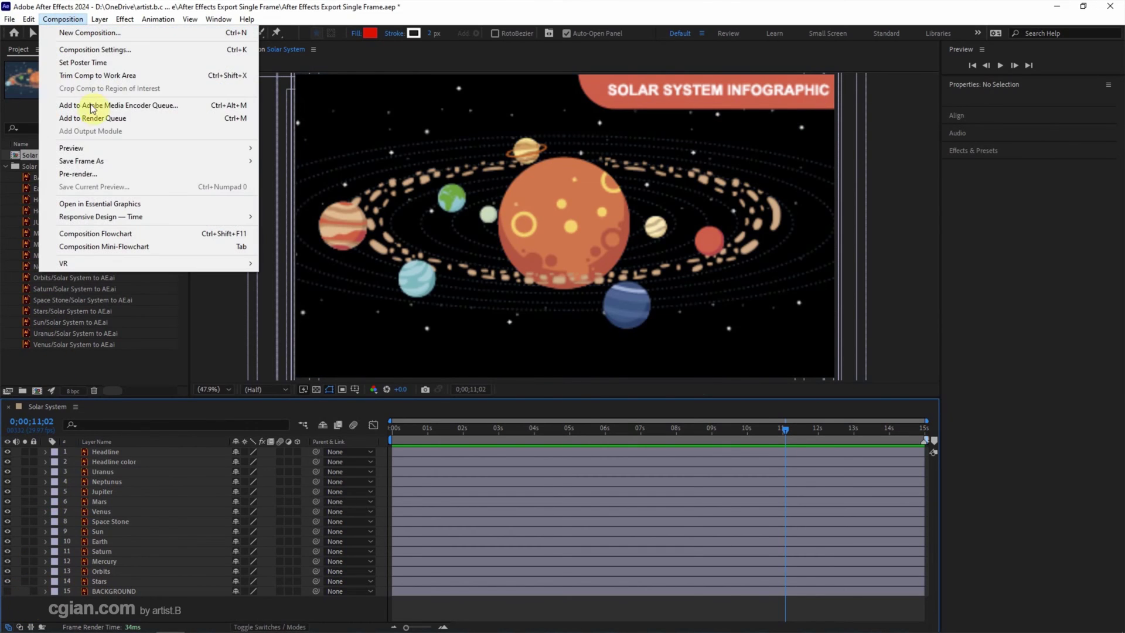
{"action": "mouse_move", "coordinate": [96, 162]}
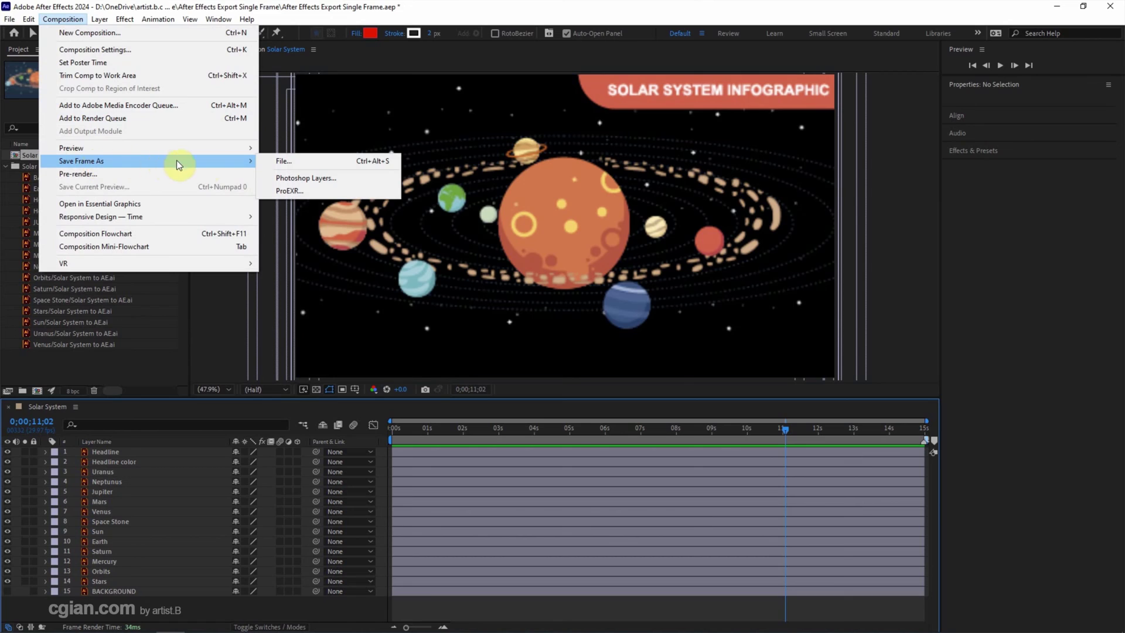
{"action": "left_click", "coordinate": [268, 162]}
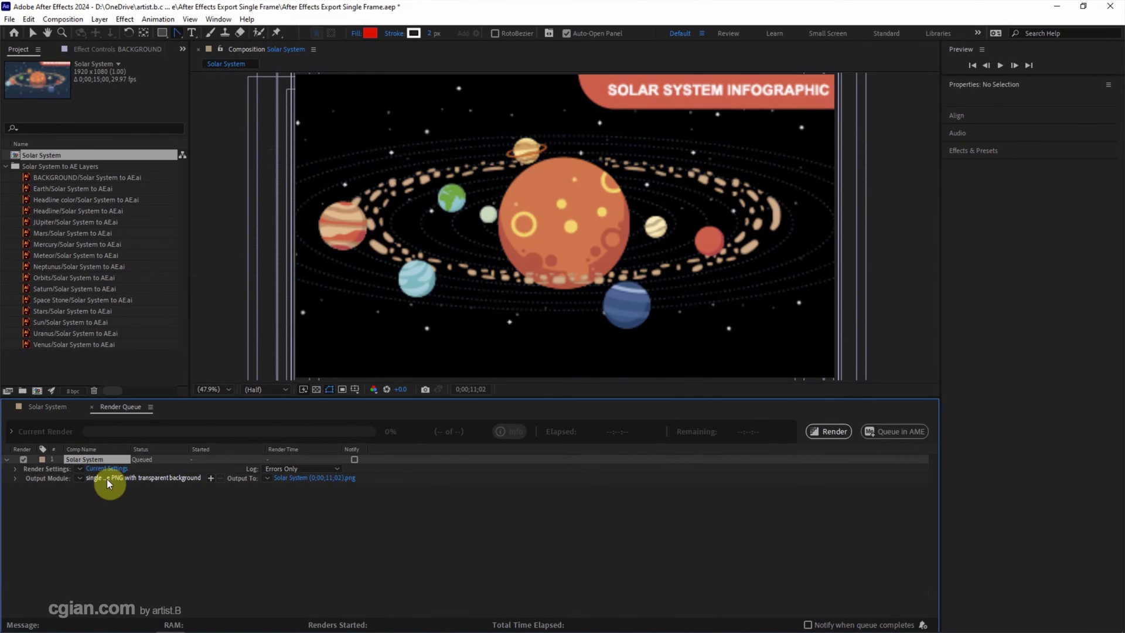
Render the frame as Solar System (0;00;11;02).png with a transparent background
{"action": "left_click", "coordinate": [291, 479]}
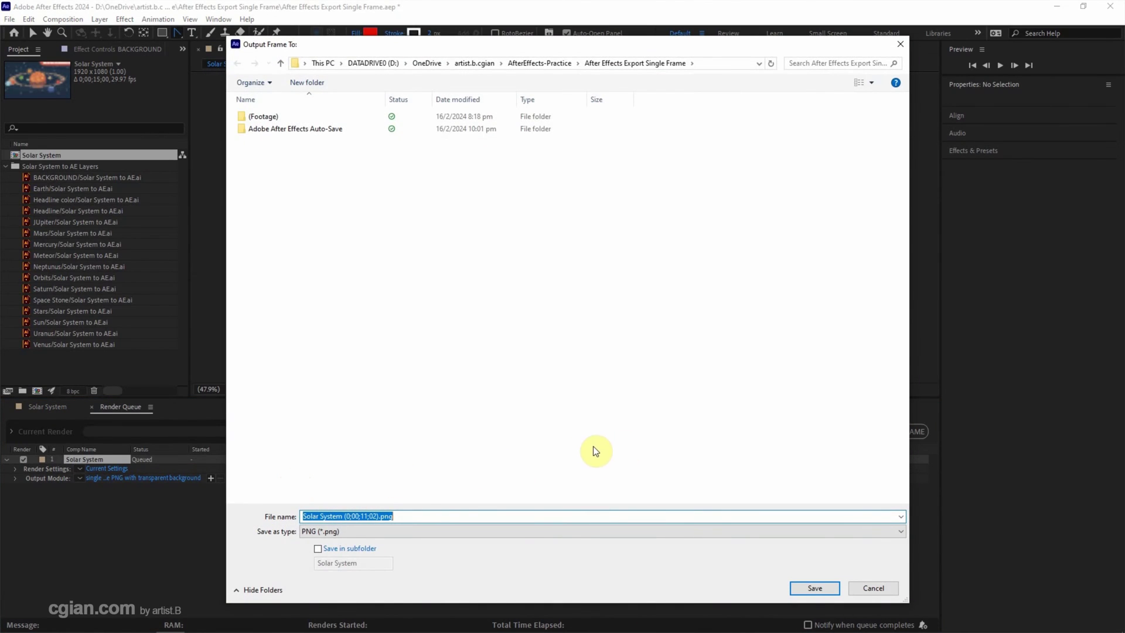
{"action": "left_click", "coordinate": [800, 585]}
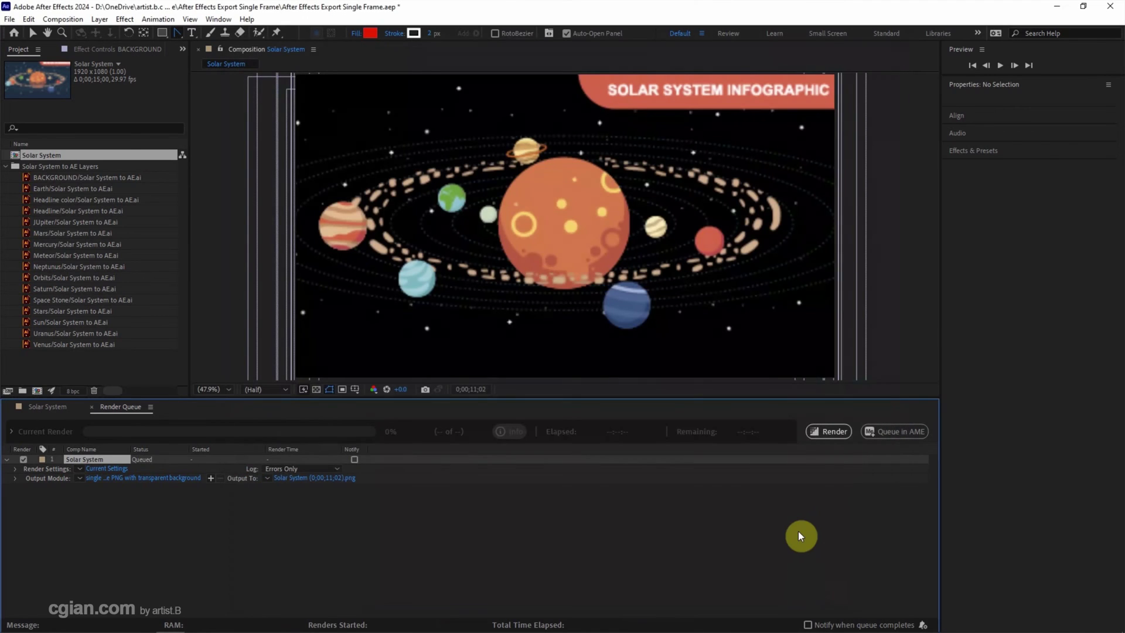
{"action": "left_click", "coordinate": [823, 437]}
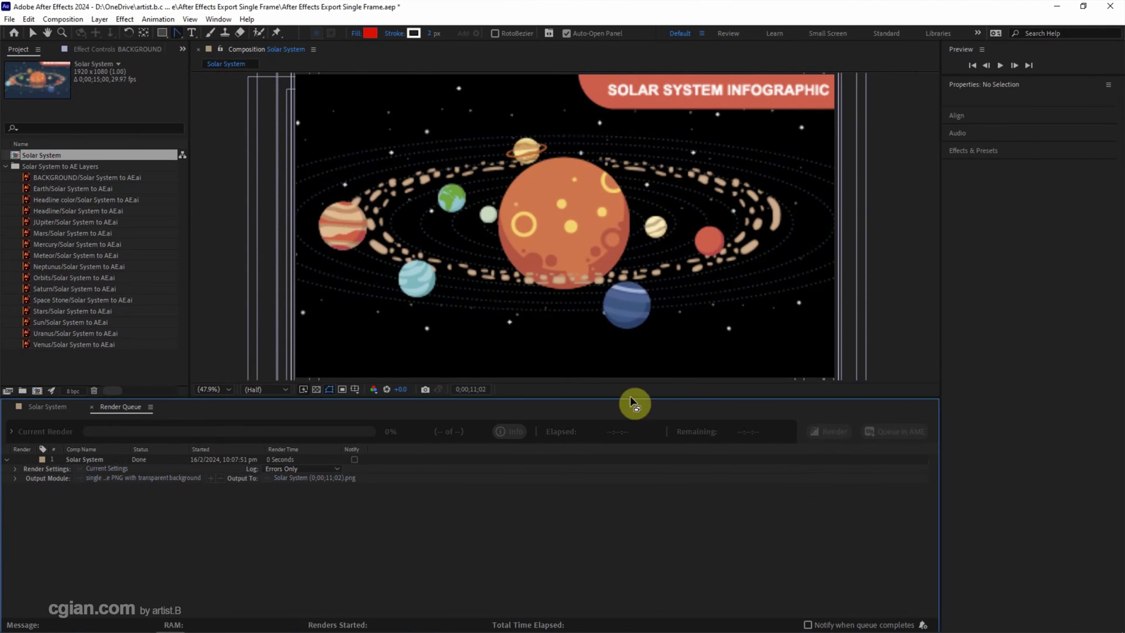
Open Solar System (0;00;11;02).png from the project folder in Photoshop
{"action": "left_click", "coordinate": [59, 624]}
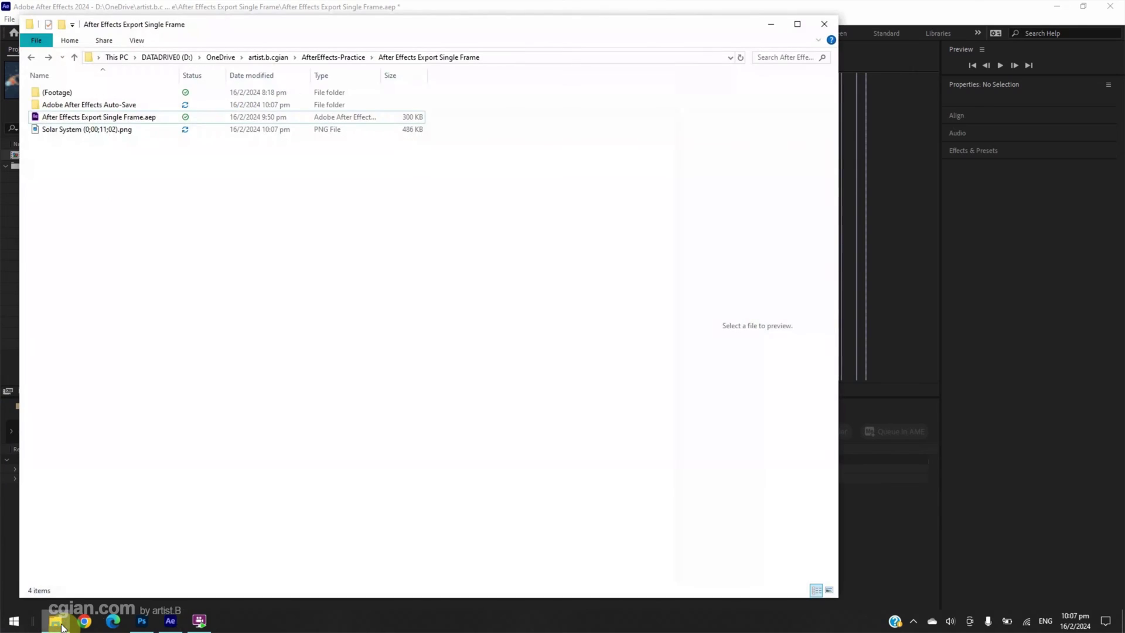
{"action": "left_click", "coordinate": [103, 133]}
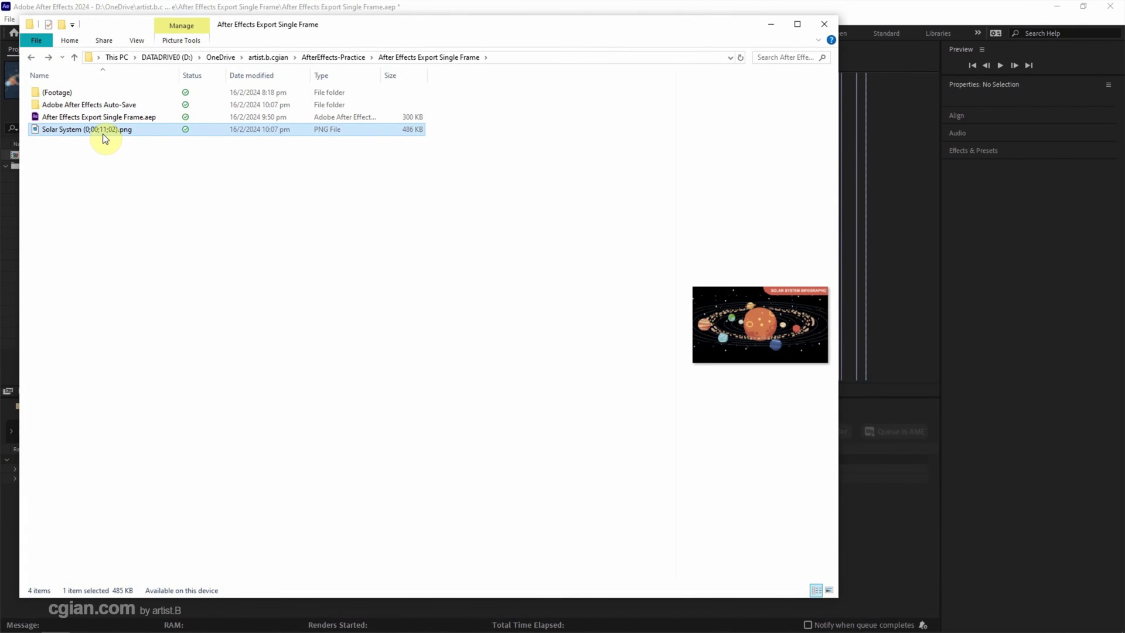
{"action": "left_click_drag", "start_coordinate": [103, 133], "coordinate": [141, 394]}
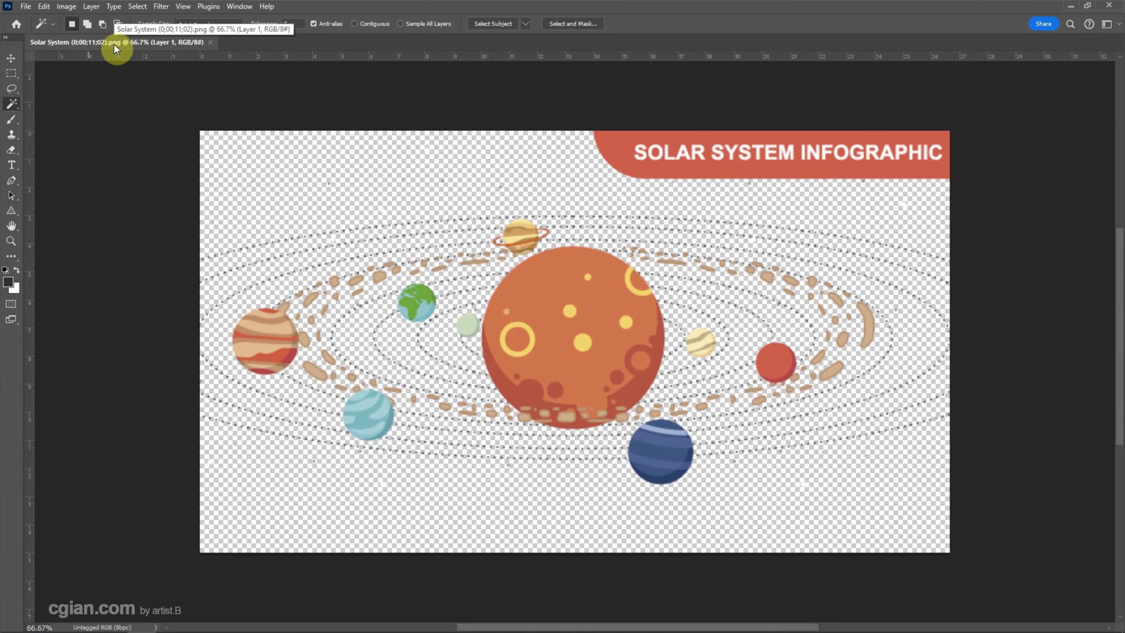
{"action": "mouse_move", "coordinate": [132, 628]}
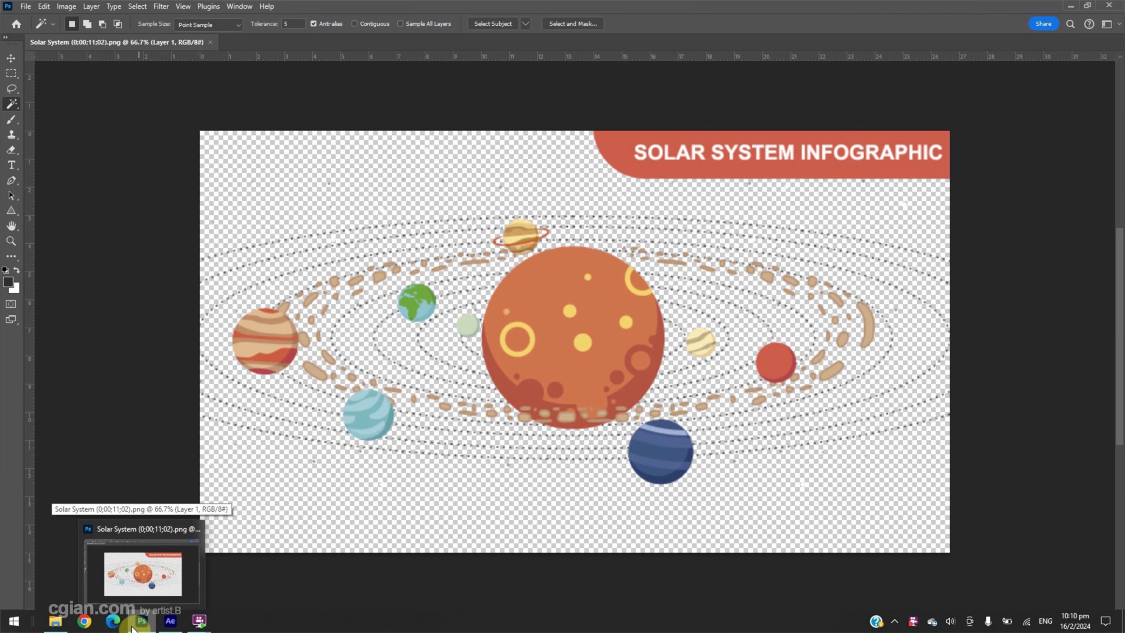
{"action": "left_click", "coordinate": [170, 621]}
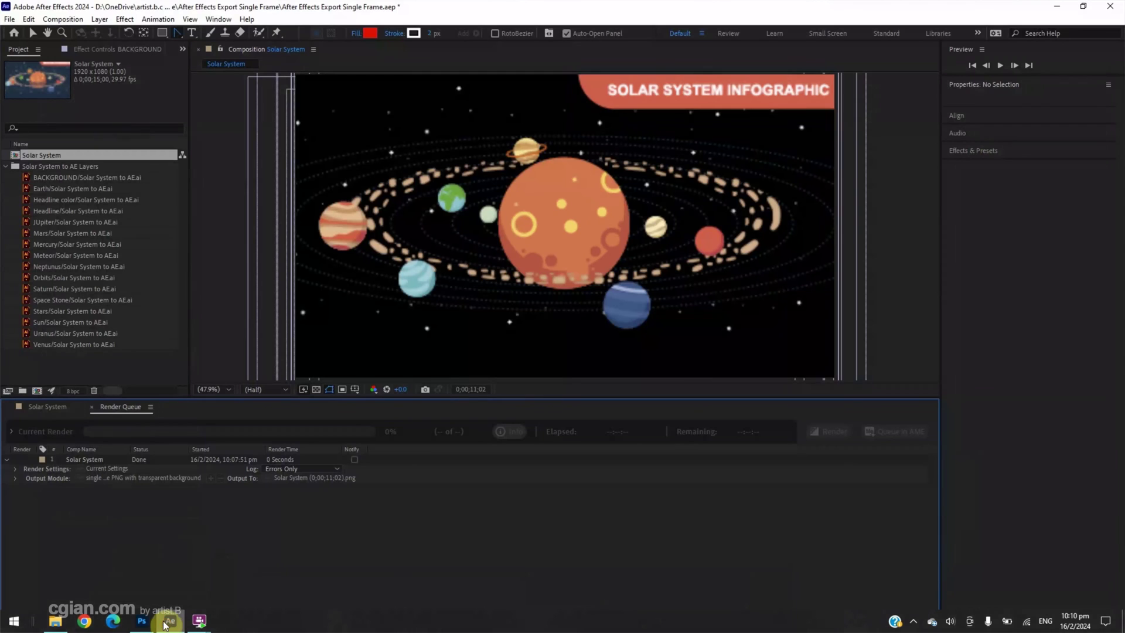
Save the current Solar System frame as layered Photoshop file Solar System.psd
{"action": "left_click", "coordinate": [43, 410]}
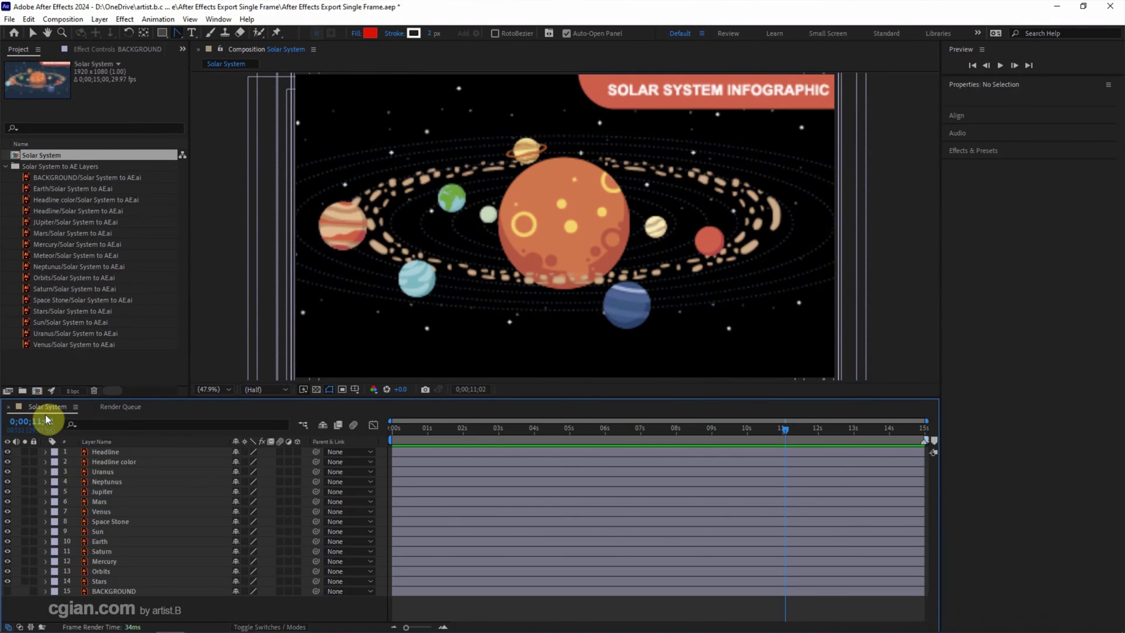
{"action": "left_click", "coordinate": [52, 21]}
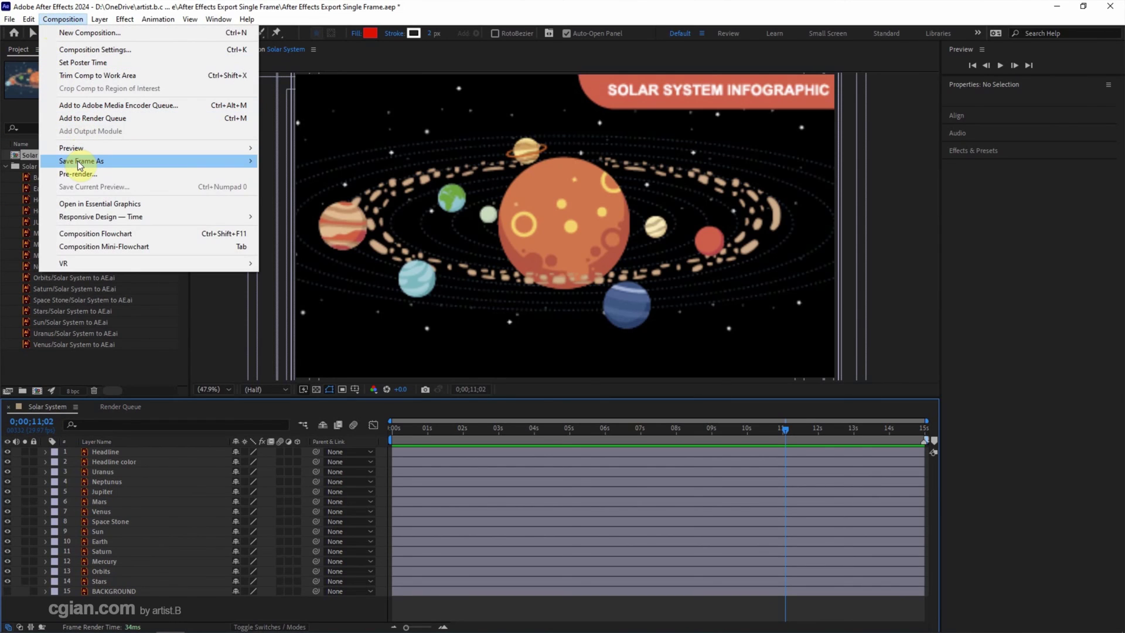
{"action": "mouse_move", "coordinate": [79, 164]}
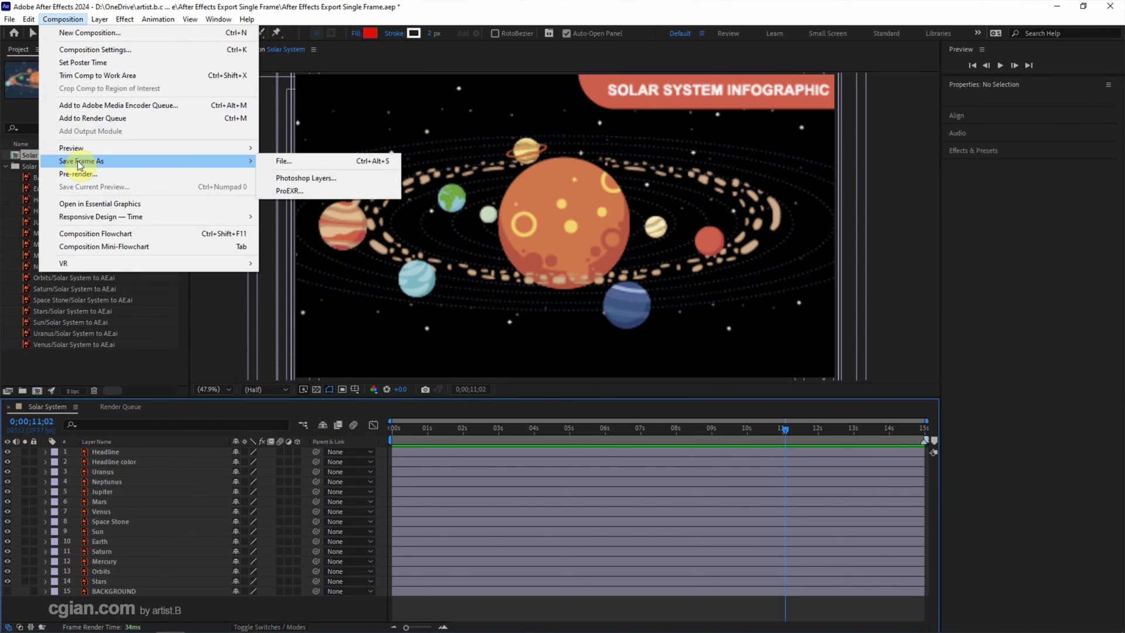
{"action": "left_click", "coordinate": [294, 177]}
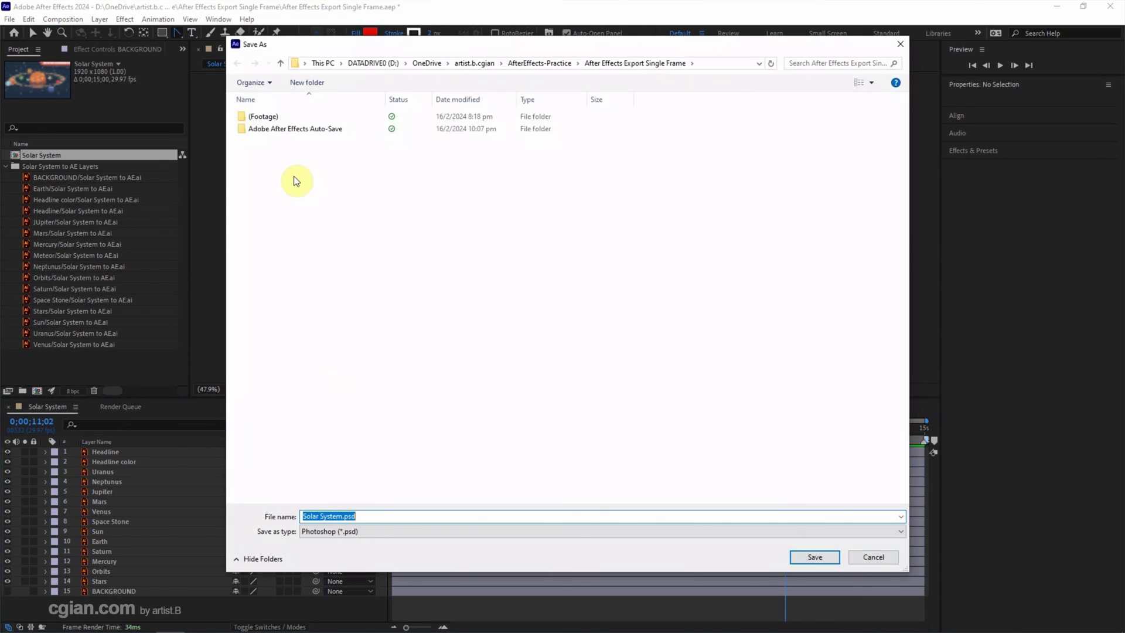
{"action": "left_click", "coordinate": [814, 557]}
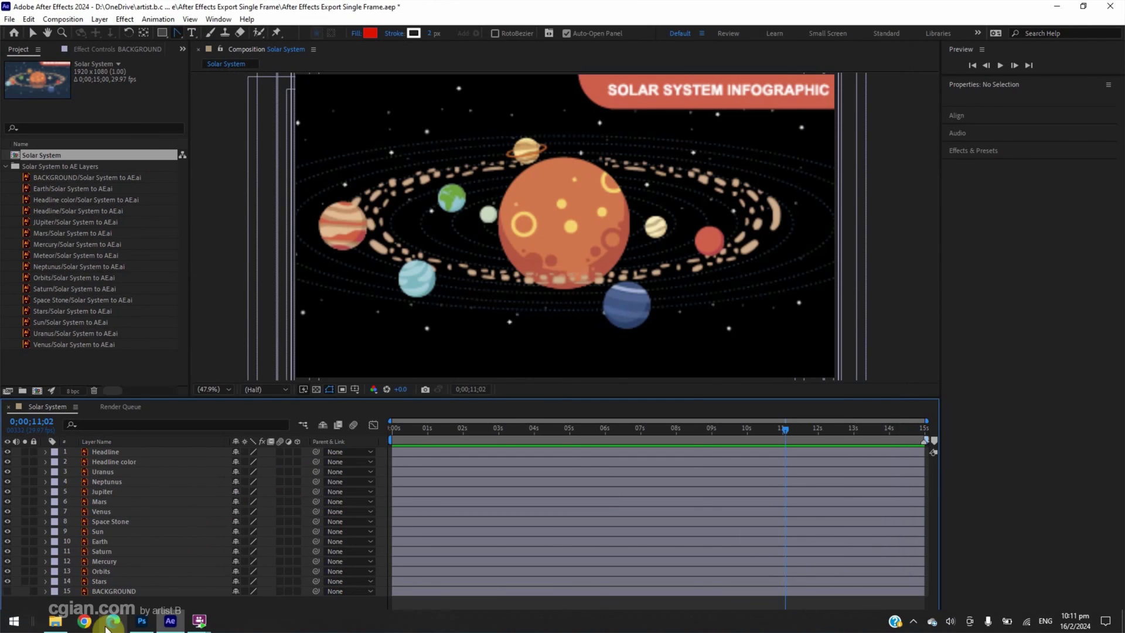
Open Solar System.psd in Photoshop beside the PNG and bring up the Window menu
{"action": "left_click", "coordinate": [56, 620]}
{"action": "left_click", "coordinate": [88, 142]}
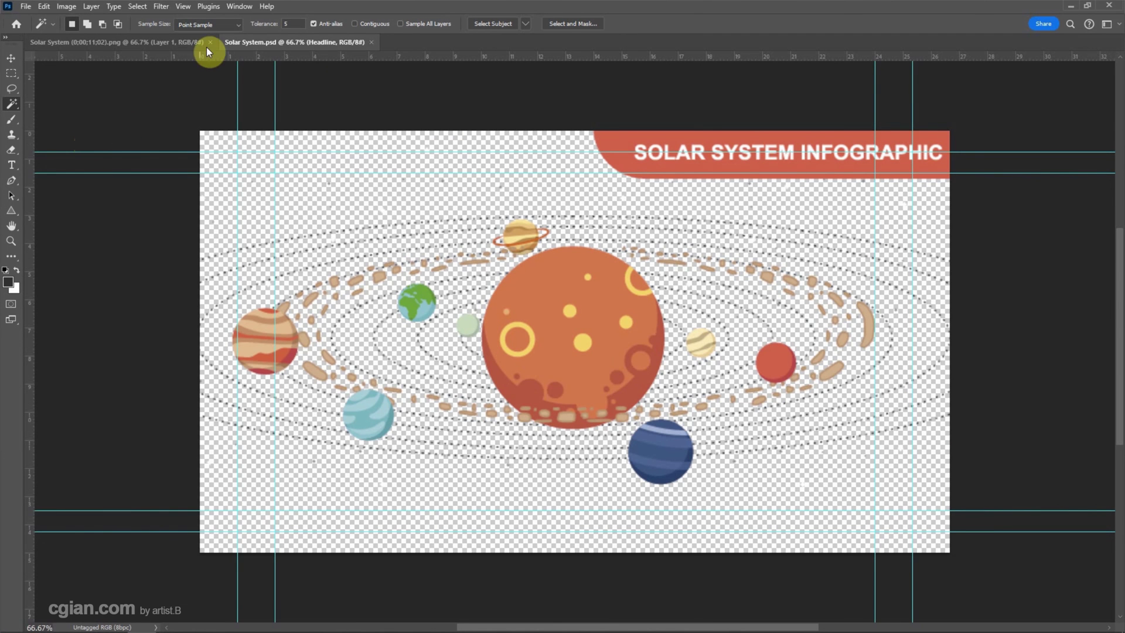
{"action": "left_click", "coordinate": [237, 7]}
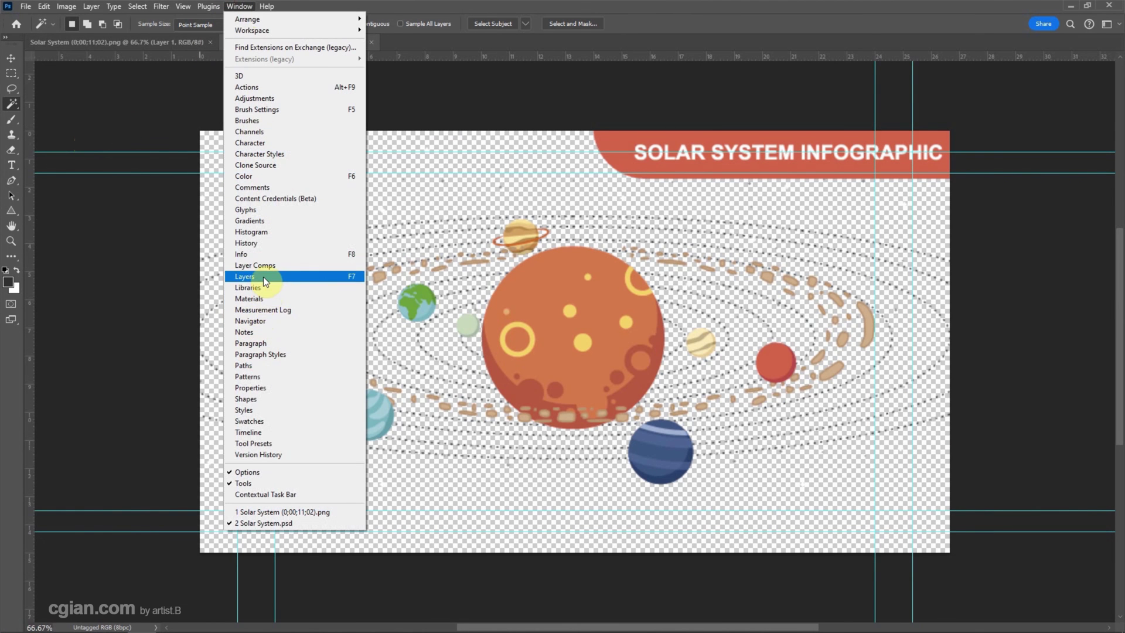